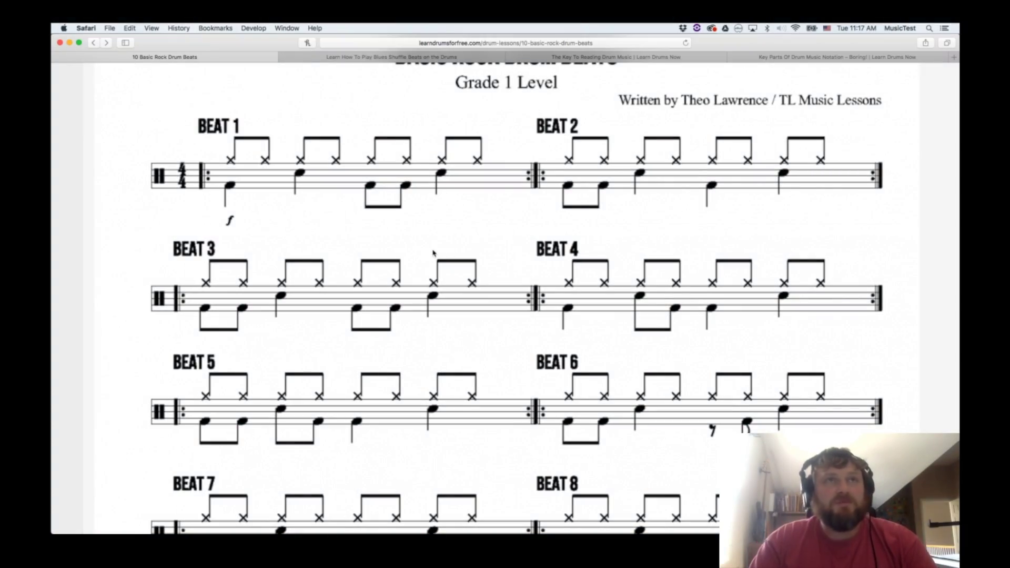
# Open the article The Key to Reading Drum Music and view its musical note drum key
pyautogui.click(526, 56)
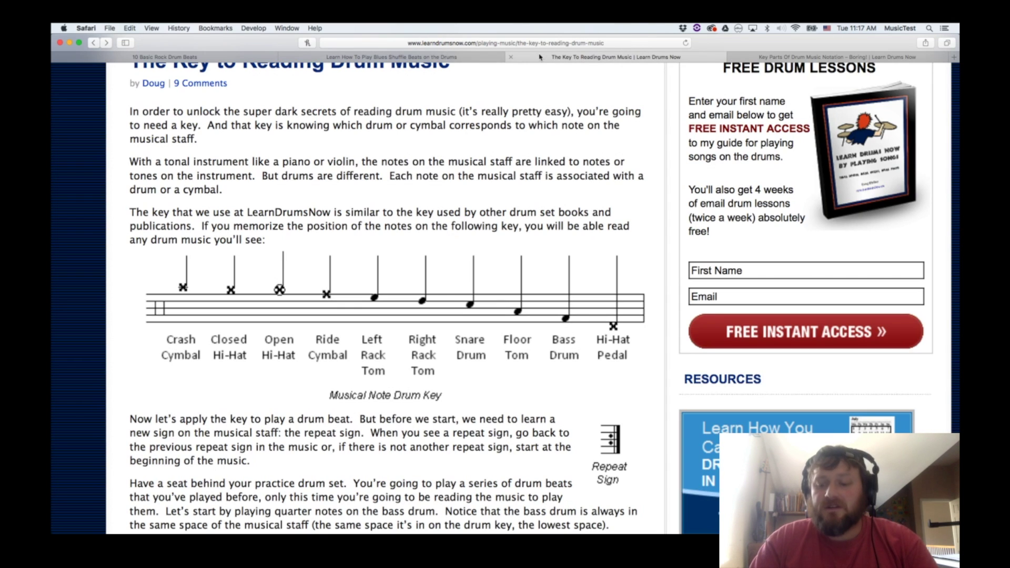
pyautogui.scroll(3, 400, 194)
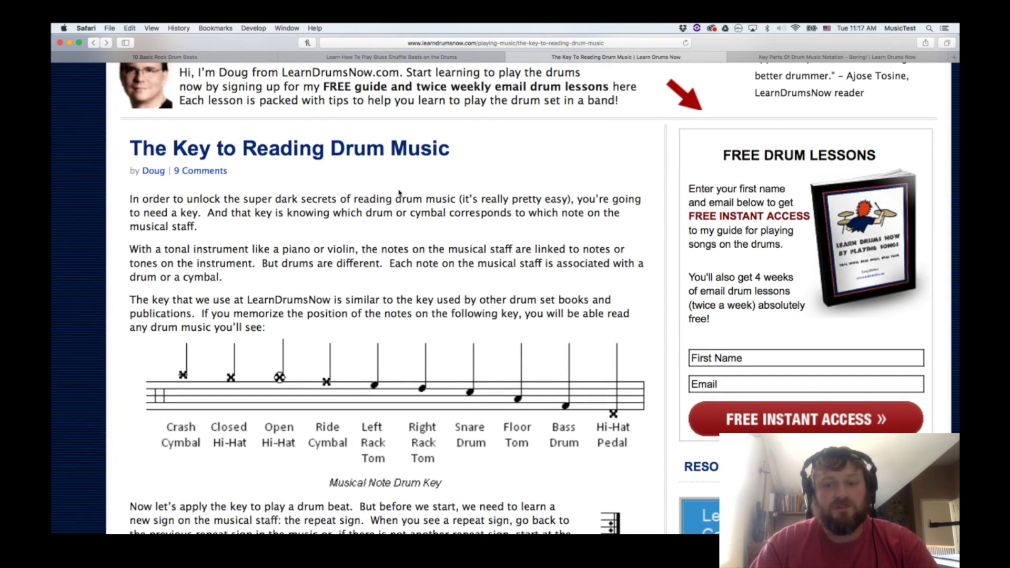
pyautogui.scroll(-1, 400, 193)
pyautogui.scroll(-2, 399, 192)
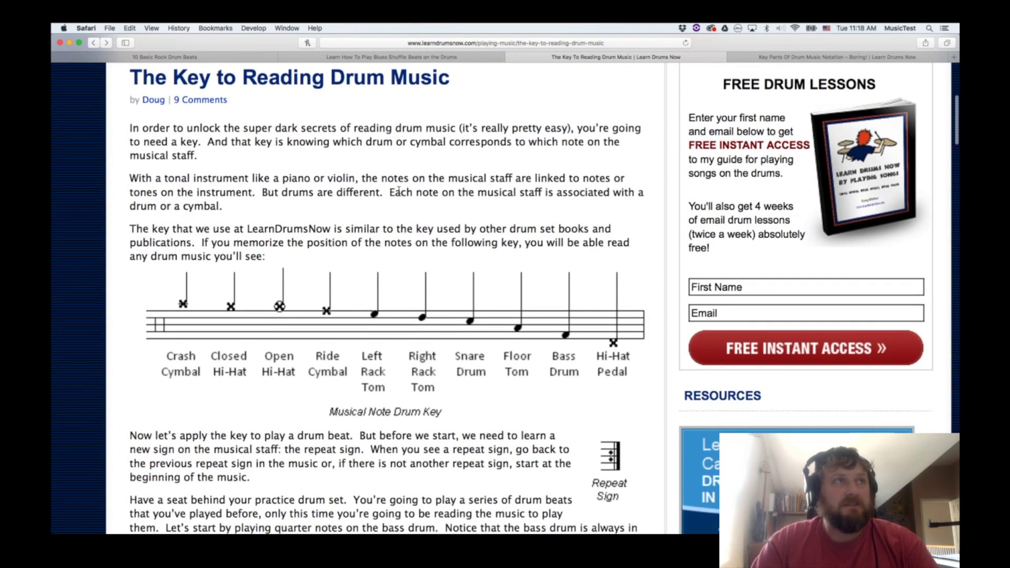
# Review Beat 1 on the Basic Rock Drum Beats sheet, and switch to QuickTime Player to view its piano roll in Scene 1
pyautogui.click(230, 54)
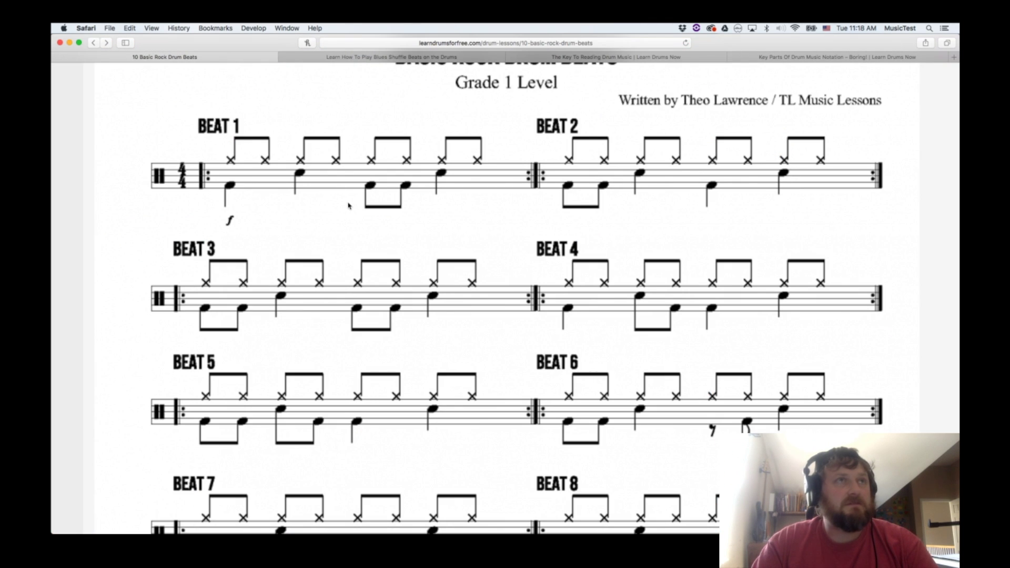
pyautogui.scroll(2, 300, 219)
pyautogui.scroll(1, 301, 219)
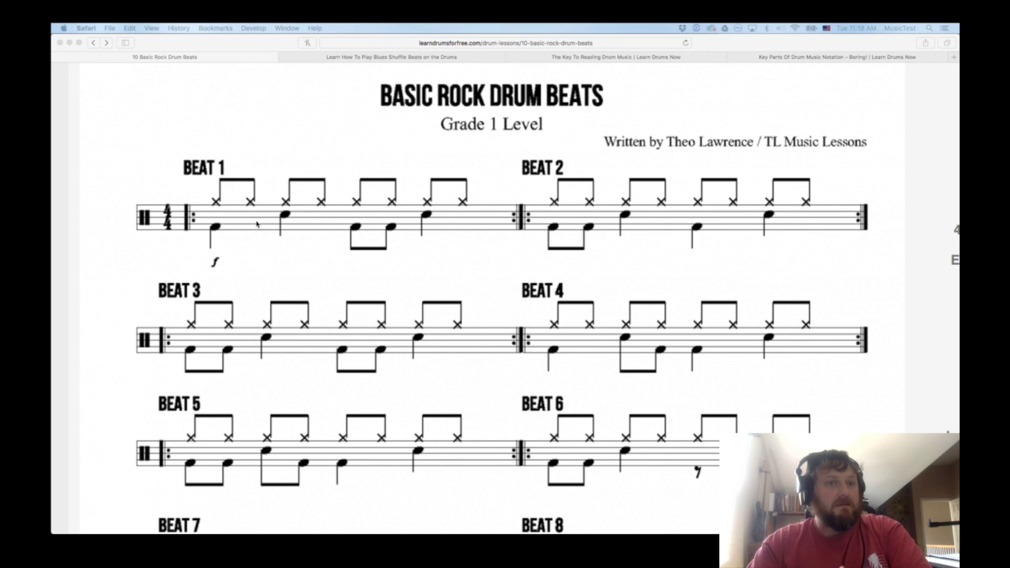
pyautogui.press('super+Tab')
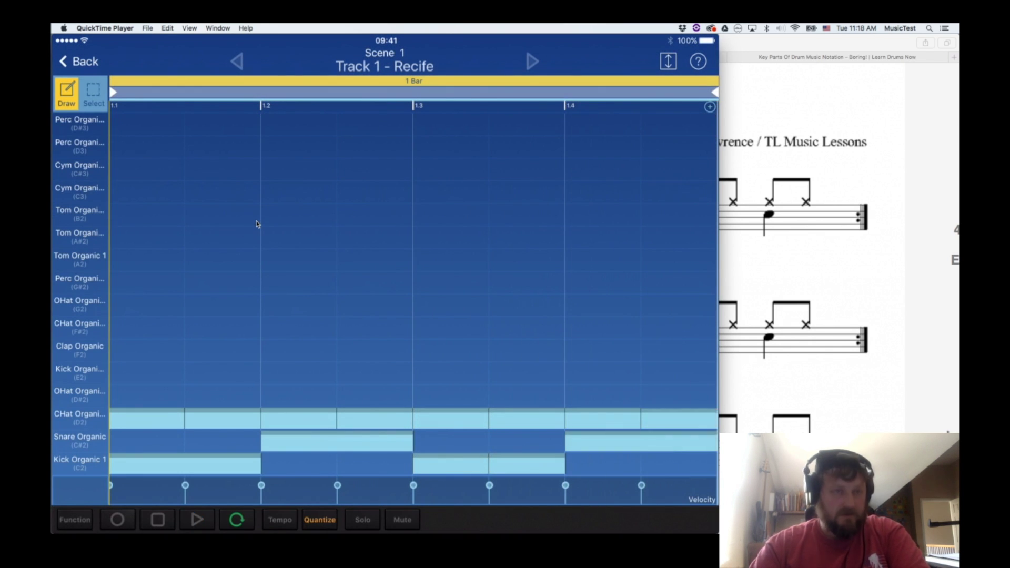
# Switch back to Safari and examine which staff position stands for each drum in the musical note drum key
pyautogui.press('super+Tab')
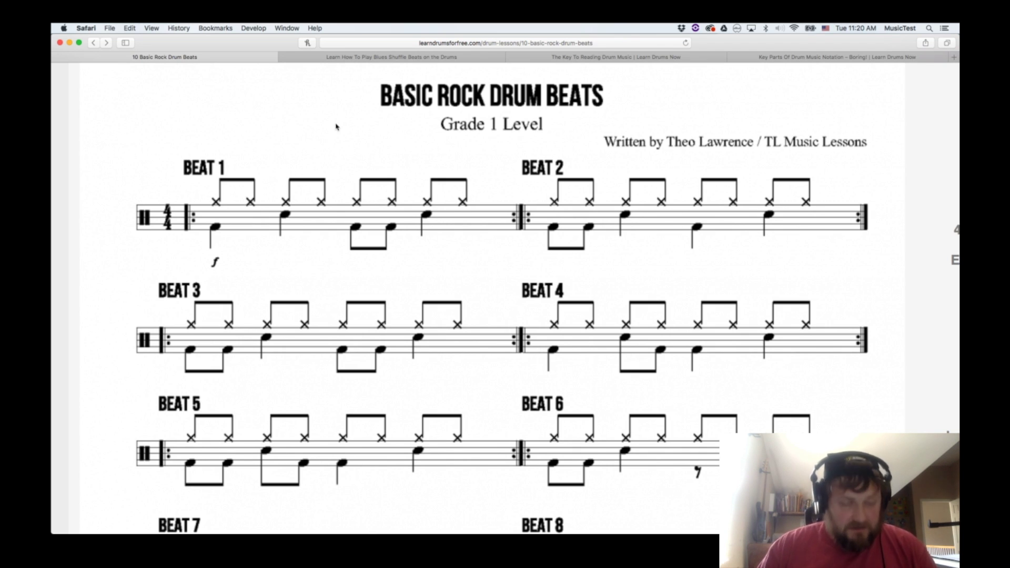
pyautogui.click(554, 59)
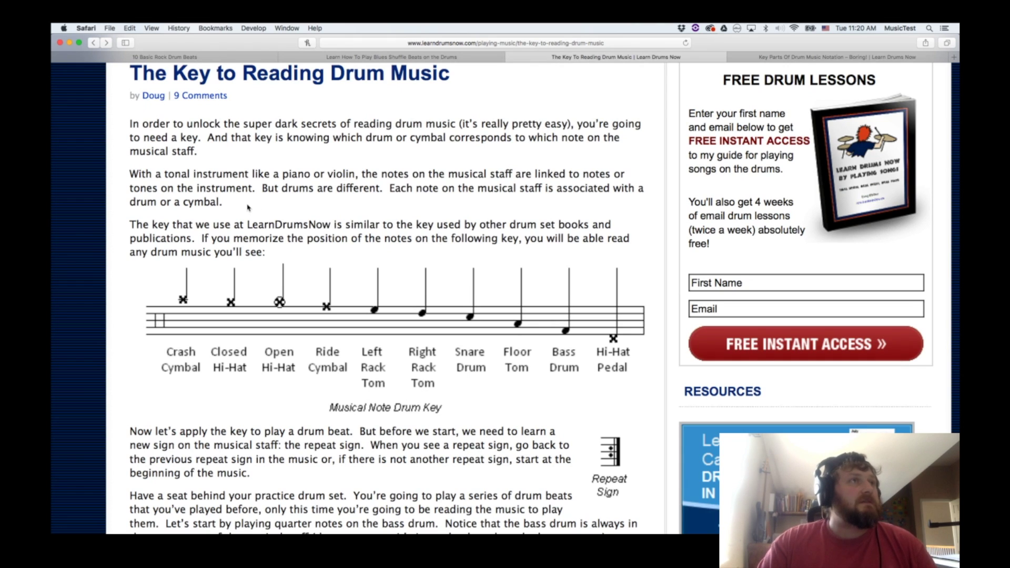
pyautogui.scroll(1, 248, 208)
pyautogui.scroll(-3, 247, 208)
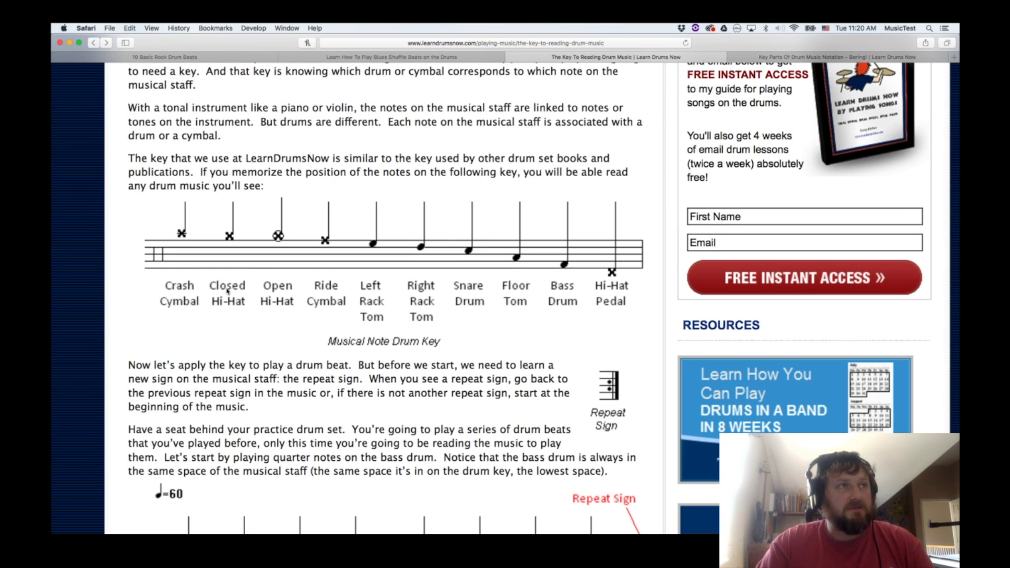
pyautogui.scroll(-5, 279, 256)
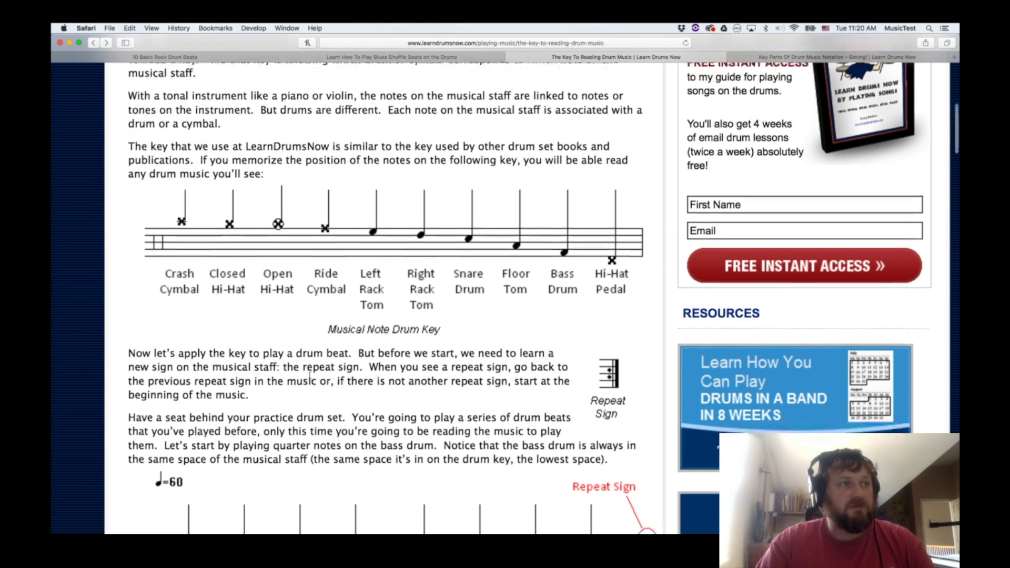
pyautogui.scroll(5, 311, 378)
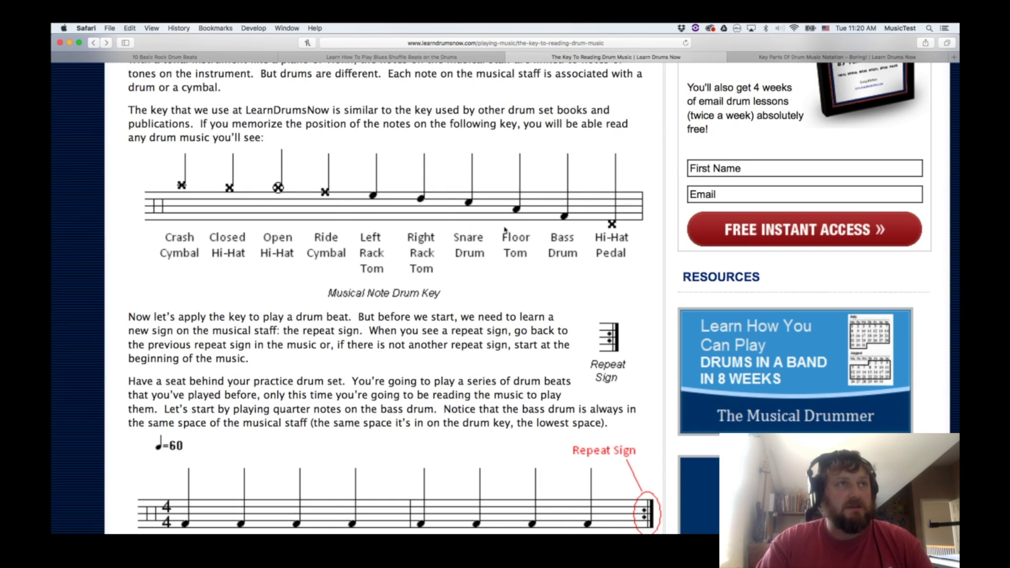
# Skim the rest of the drum-reading article, from the practice exercises down to the comments
pyautogui.scroll(-20, 568, 213)
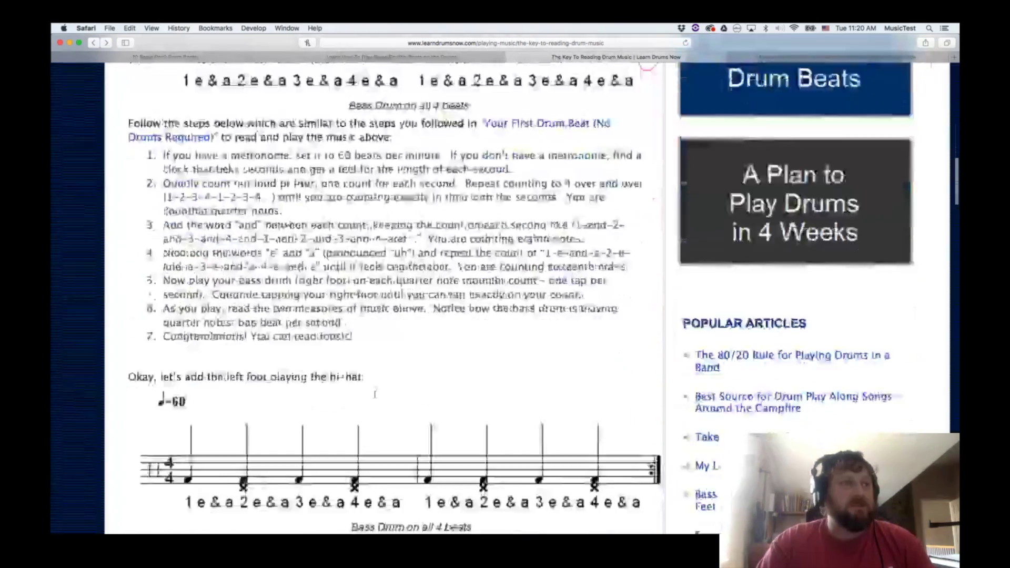
pyautogui.scroll(-15, 375, 398)
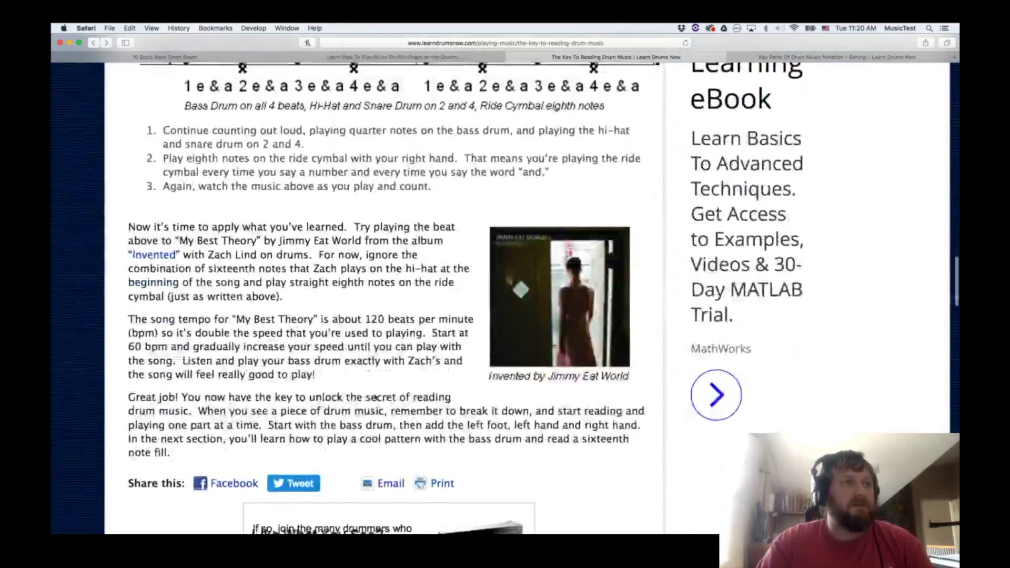
pyautogui.scroll(-20, 375, 397)
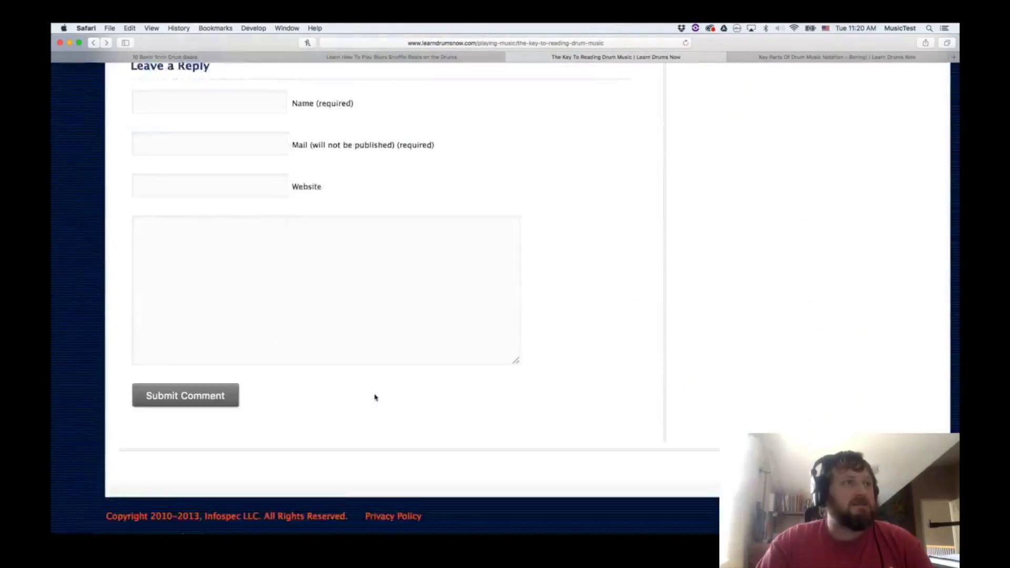
pyautogui.scroll(5, 376, 397)
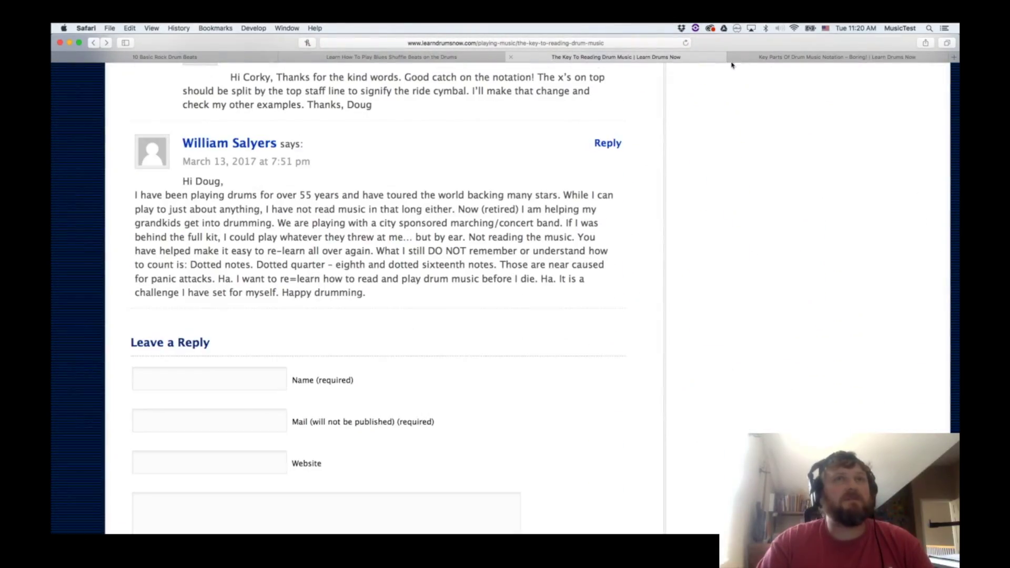
# Open the article 5 Key Parts of Drum Music Notation and skim its sections on staff, clef, time signature and tempo
pyautogui.click(752, 60)
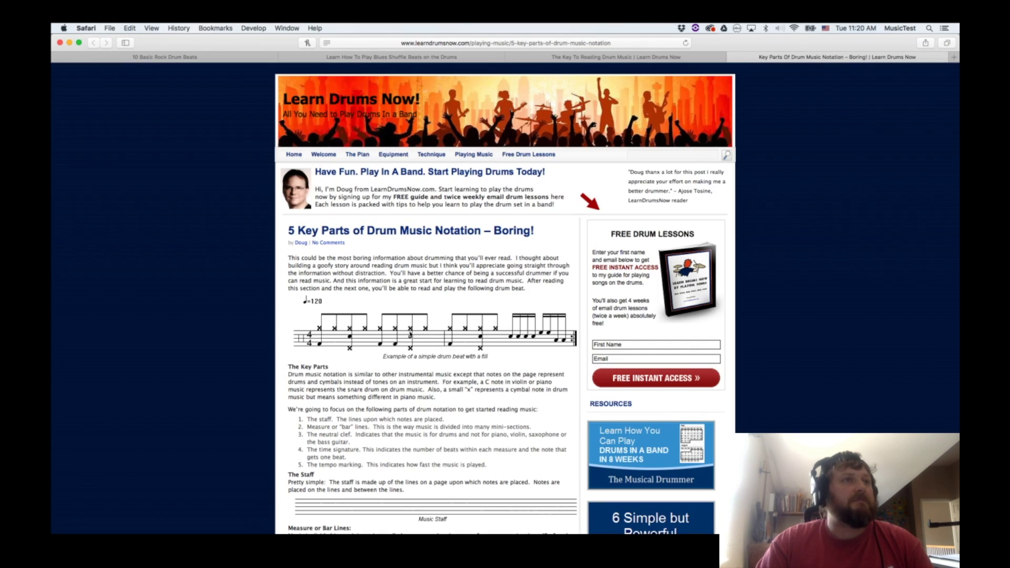
pyautogui.scroll(-15, 405, 343)
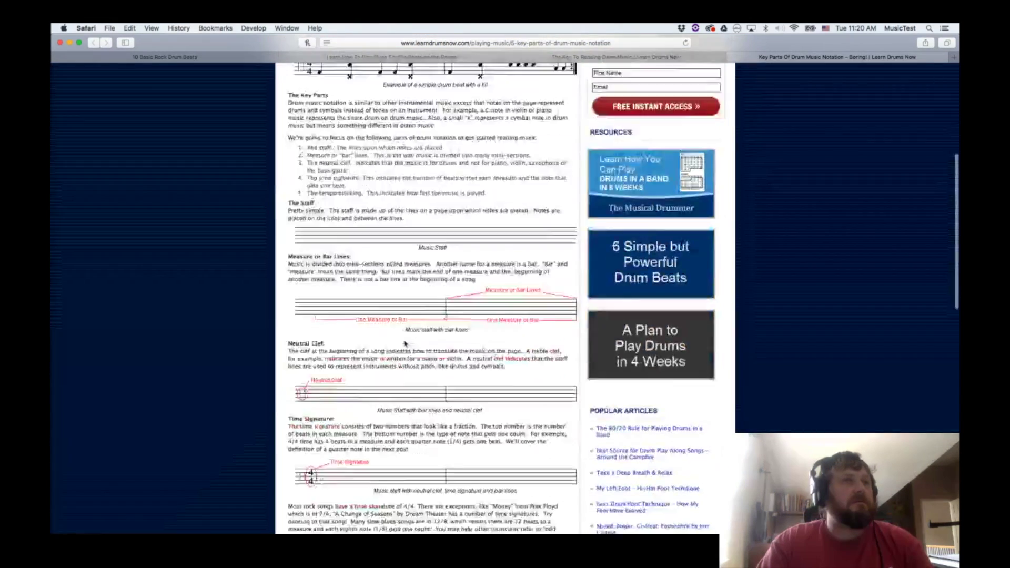
pyautogui.scroll(-5, 405, 341)
pyautogui.scroll(7, 405, 341)
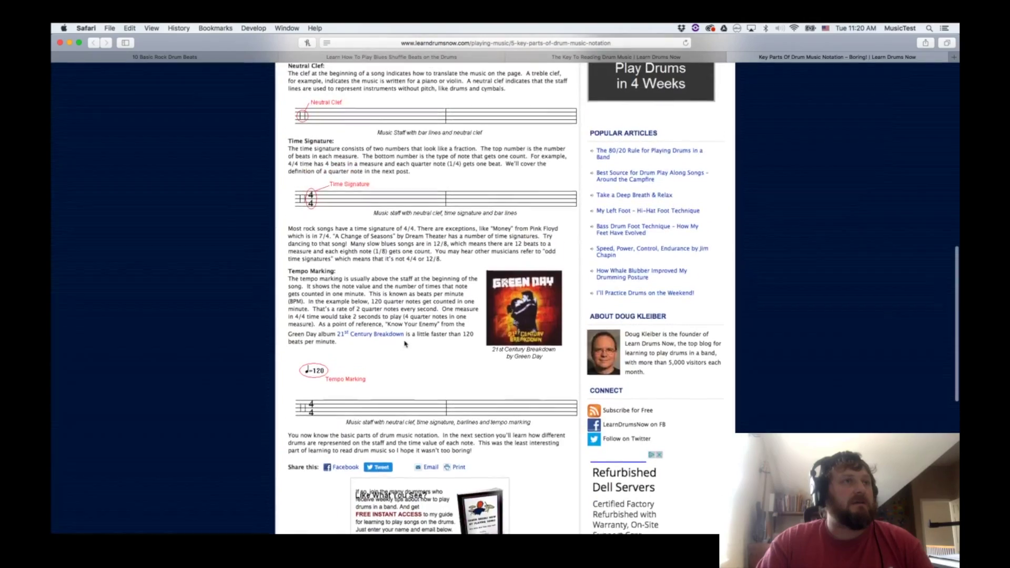
pyautogui.scroll(10, 405, 341)
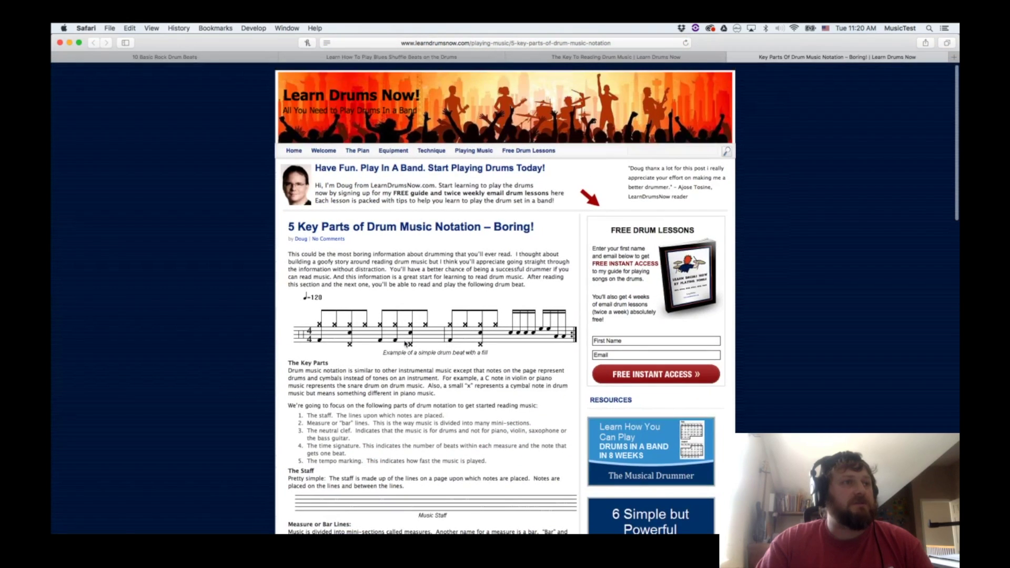
# Return to the 10 Basic Rock Drum Beats sheet and look over the notated beats, including Beat 4
pyautogui.click(234, 58)
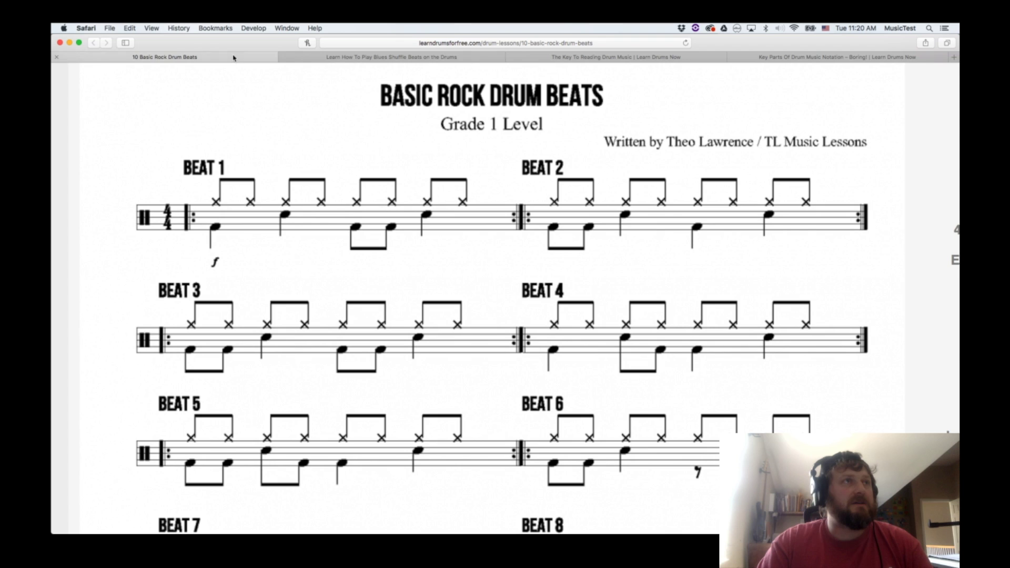
pyautogui.scroll(-5, 551, 359)
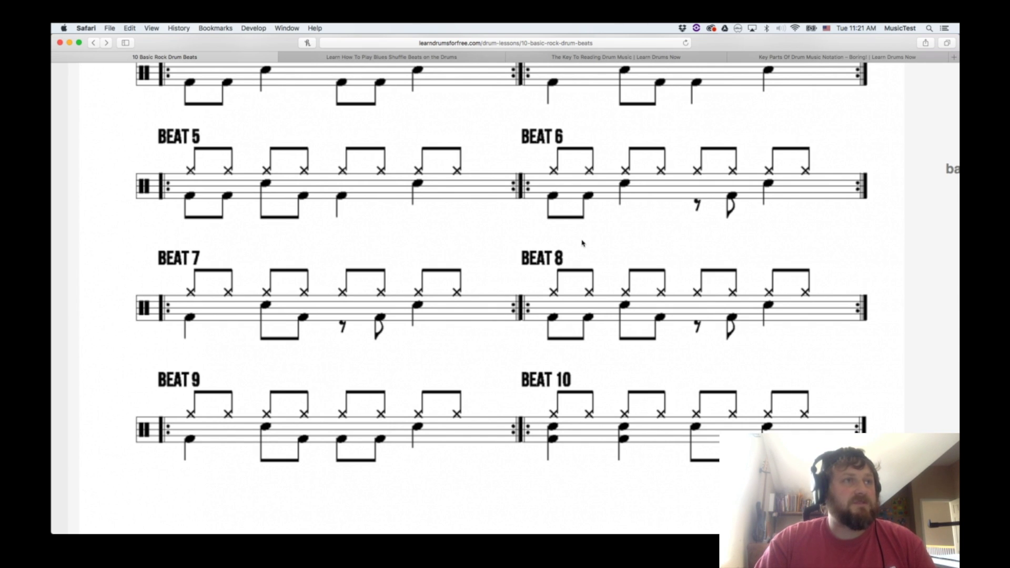
pyautogui.scroll(5, 583, 242)
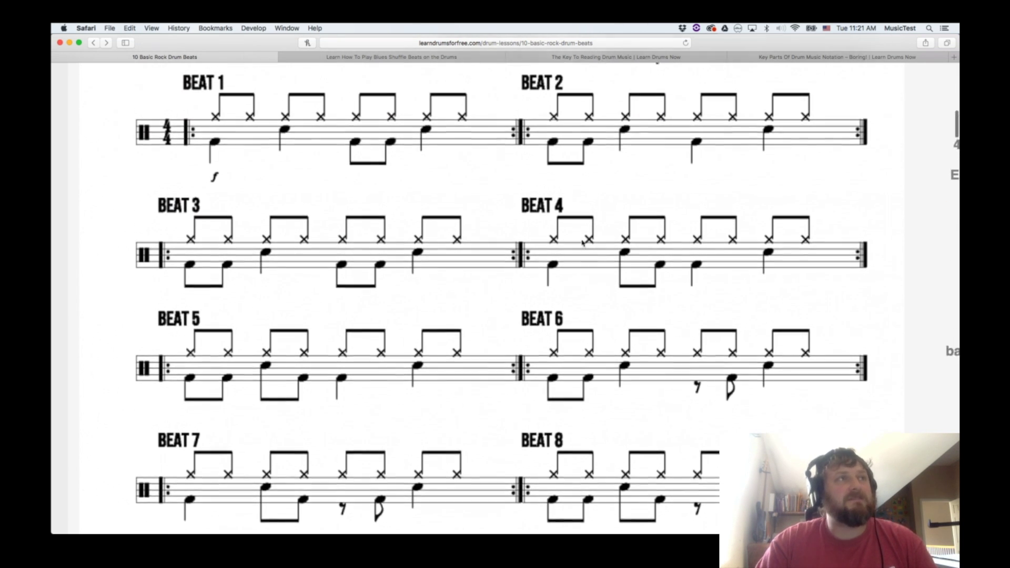
pyautogui.scroll(1, 582, 243)
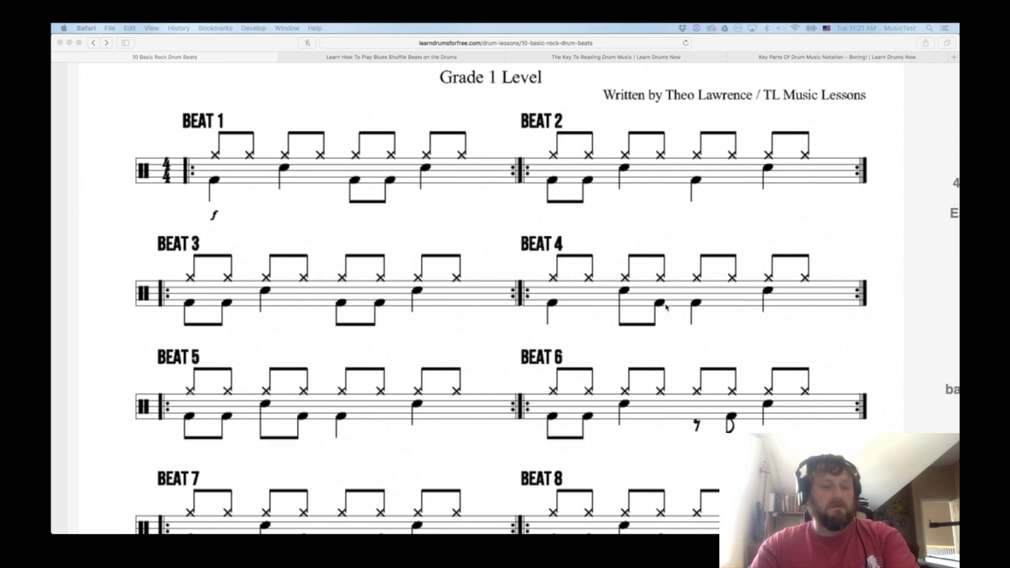
# In the sequencer mirrored in QuickTime Player, duplicate the last scene and clear all notes from the new copy's Track 1 clip
pyautogui.press('super+Tab')
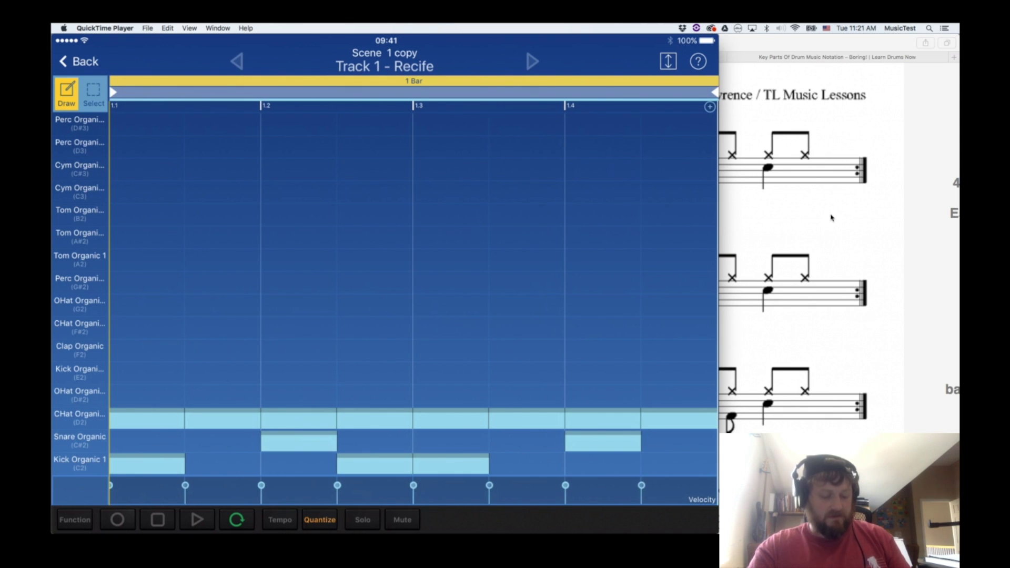
pyautogui.click(79, 61)
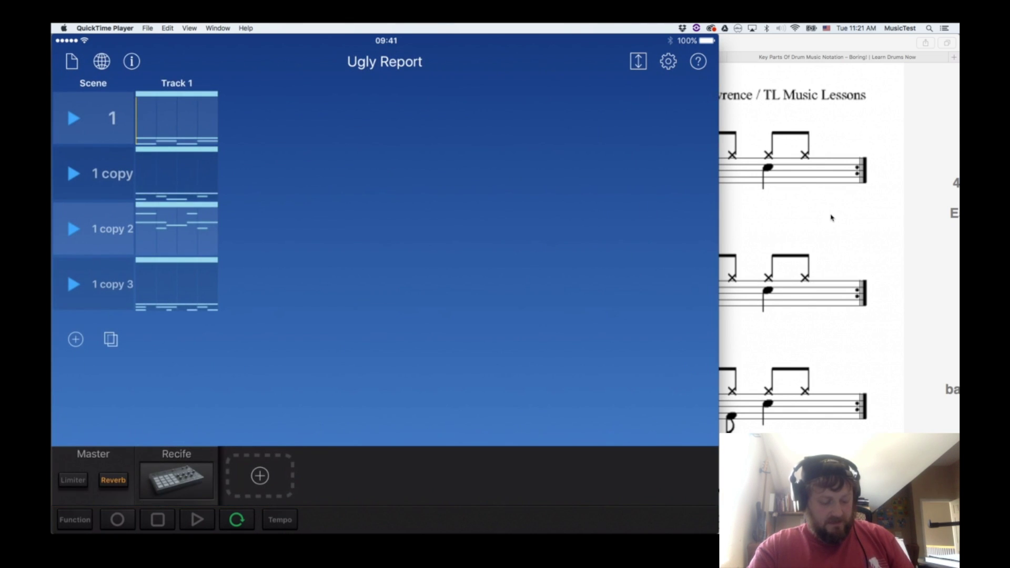
pyautogui.click(110, 340)
pyautogui.click(177, 340)
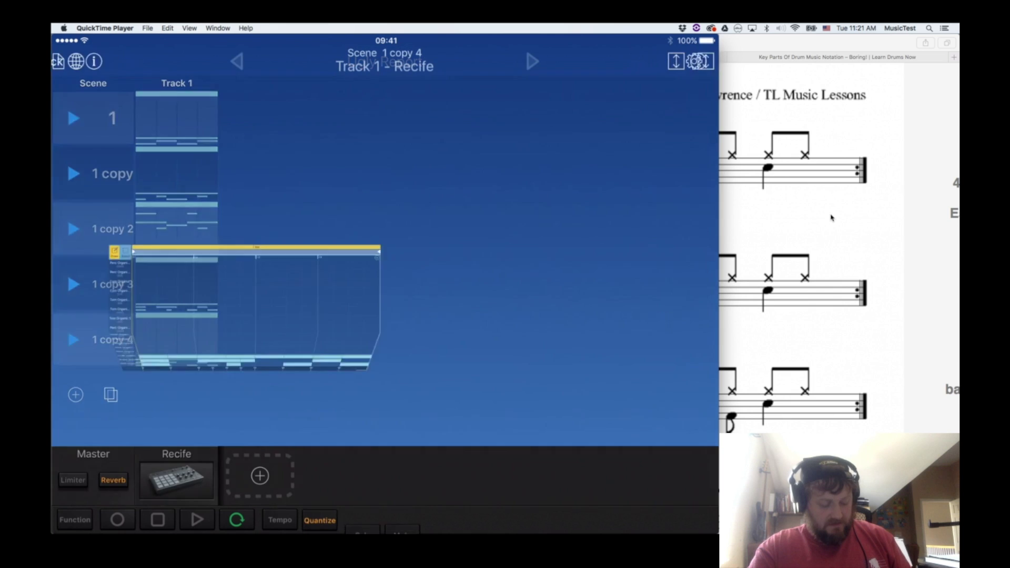
pyautogui.click(125, 121)
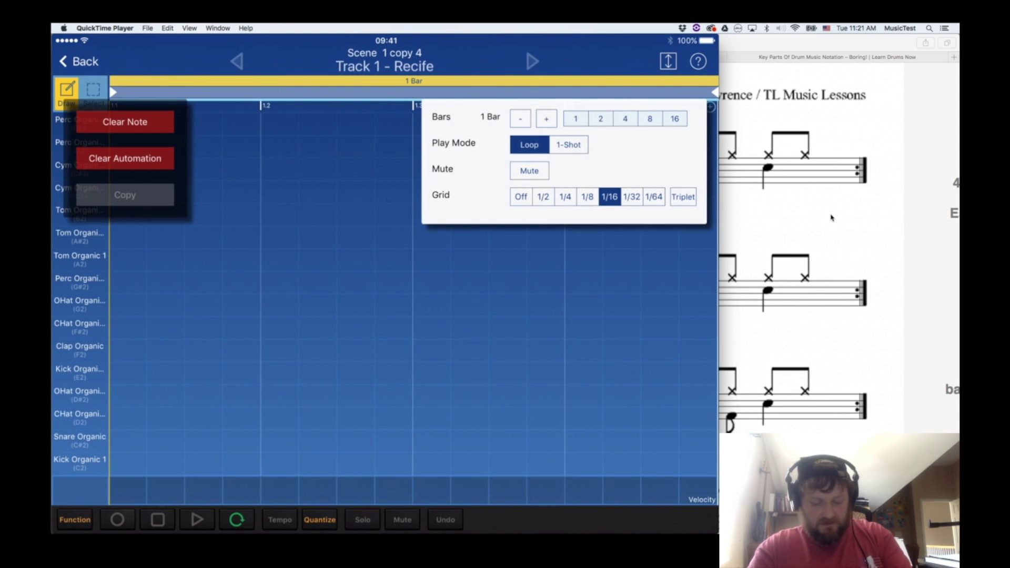
pyautogui.click(74, 520)
# Following Beat 8 on the sheet, enter kicks on 1, 1&, 2& and 3&, snares on 2 and 4, and closed hi-hats on every eighth
pyautogui.click(832, 217)
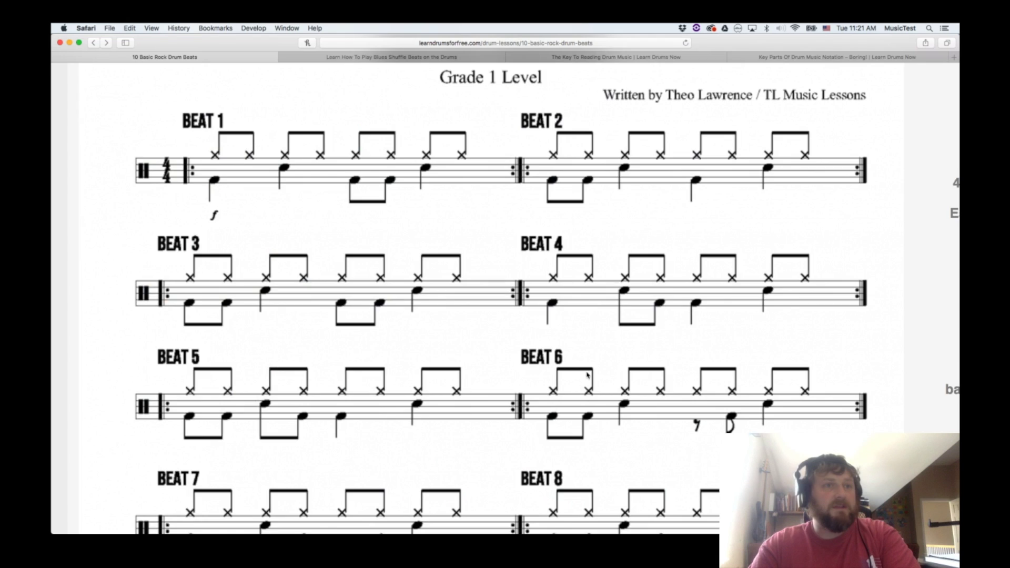
pyautogui.scroll(-5, 588, 374)
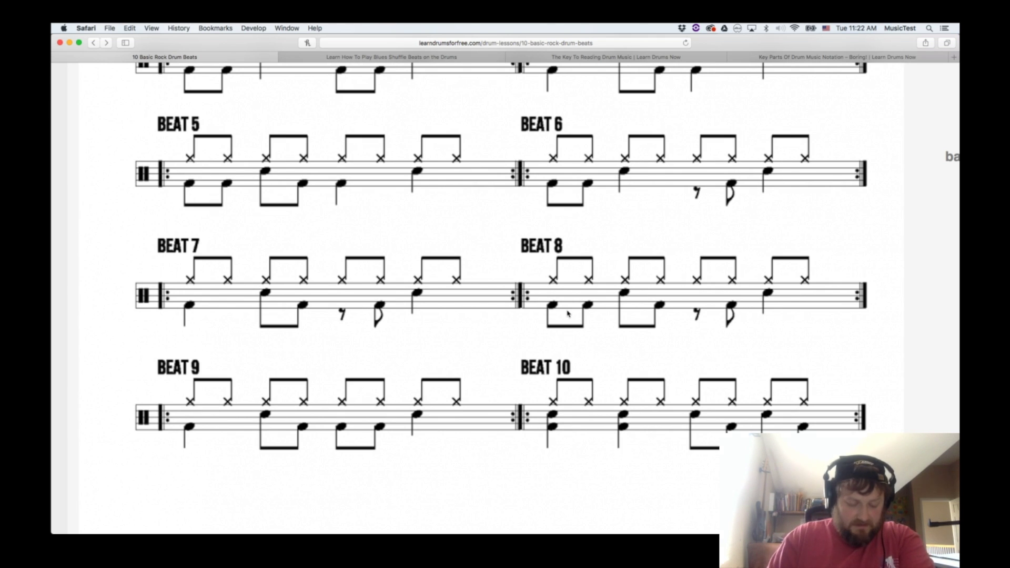
pyautogui.press('super+Tab')
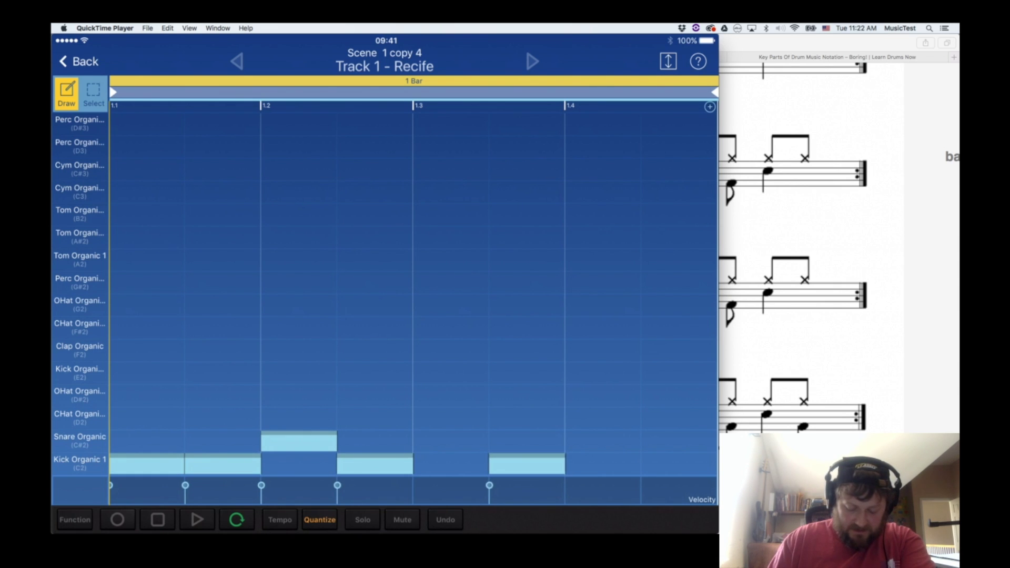
pyautogui.press('super+Tab')
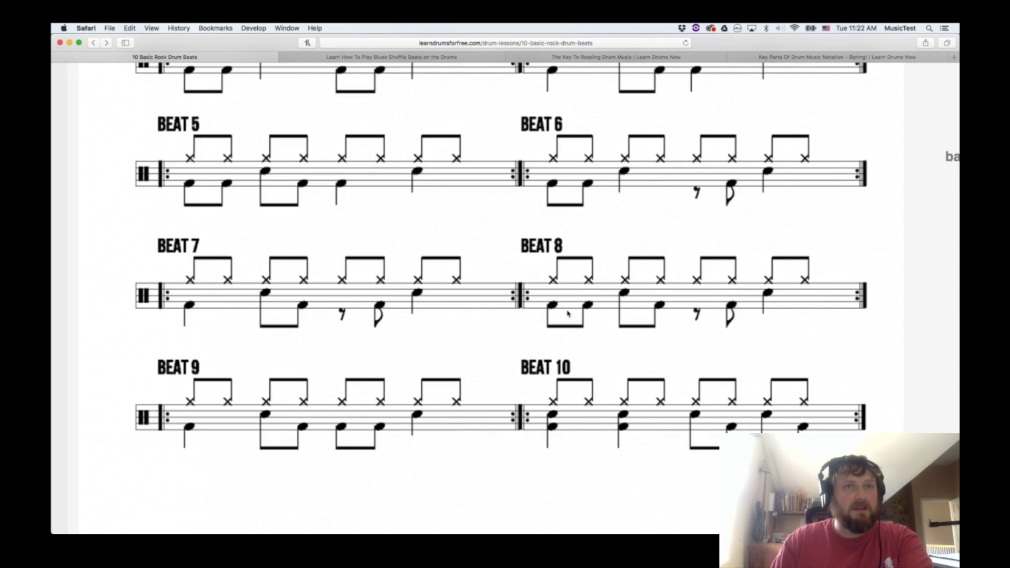
pyautogui.press('super+Tab')
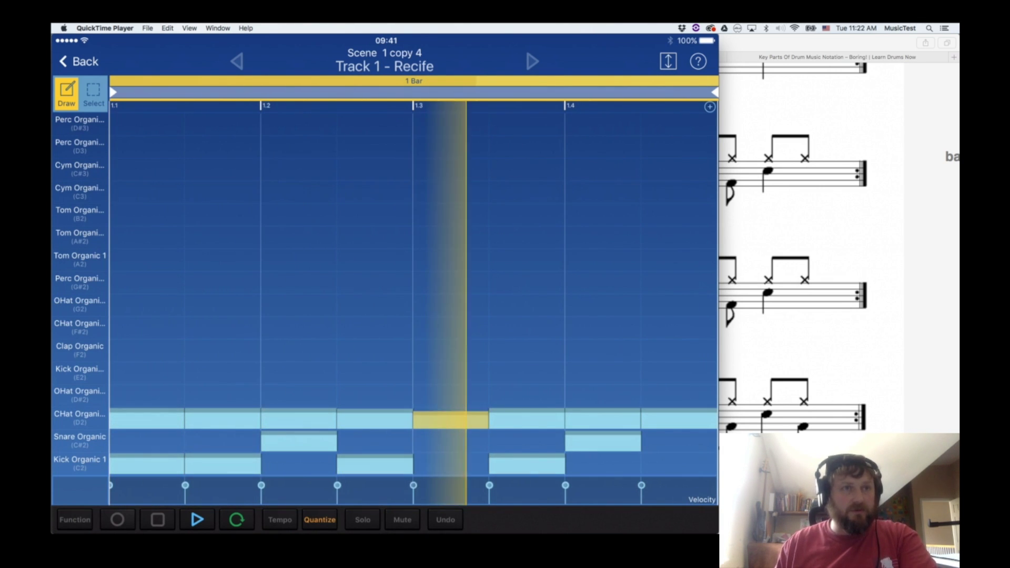
# Stop the pattern's playback, check Beat 8 on the sheet in Safari, and return to the piano roll in QuickTime Player
pyautogui.press('space')
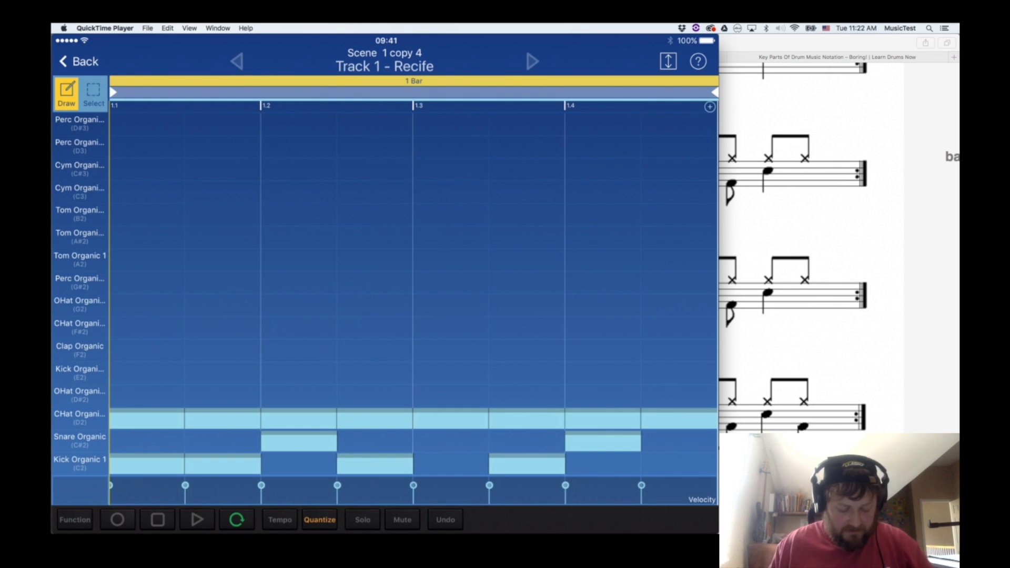
pyautogui.press('super+Tab')
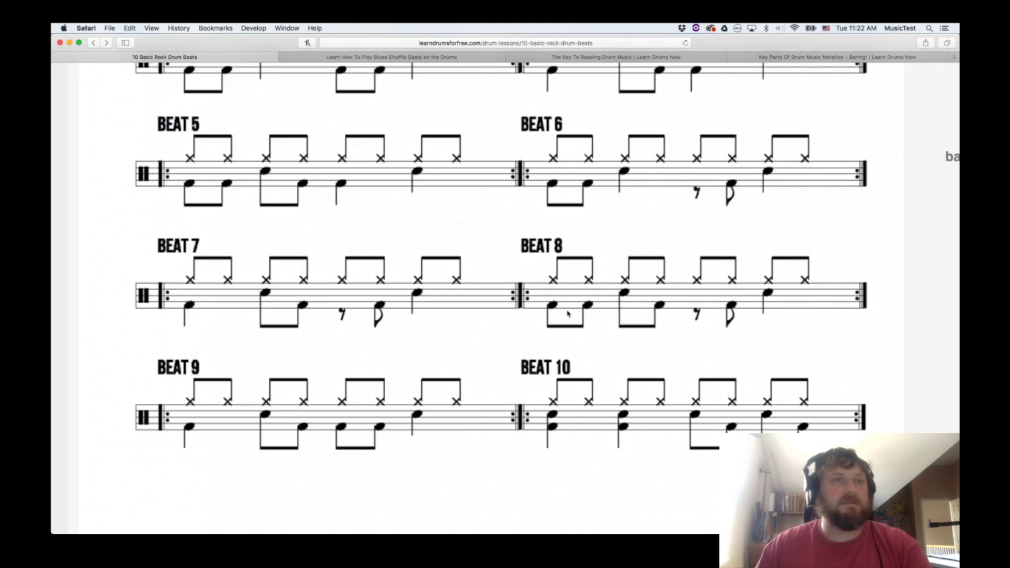
pyautogui.press('super+Tab')
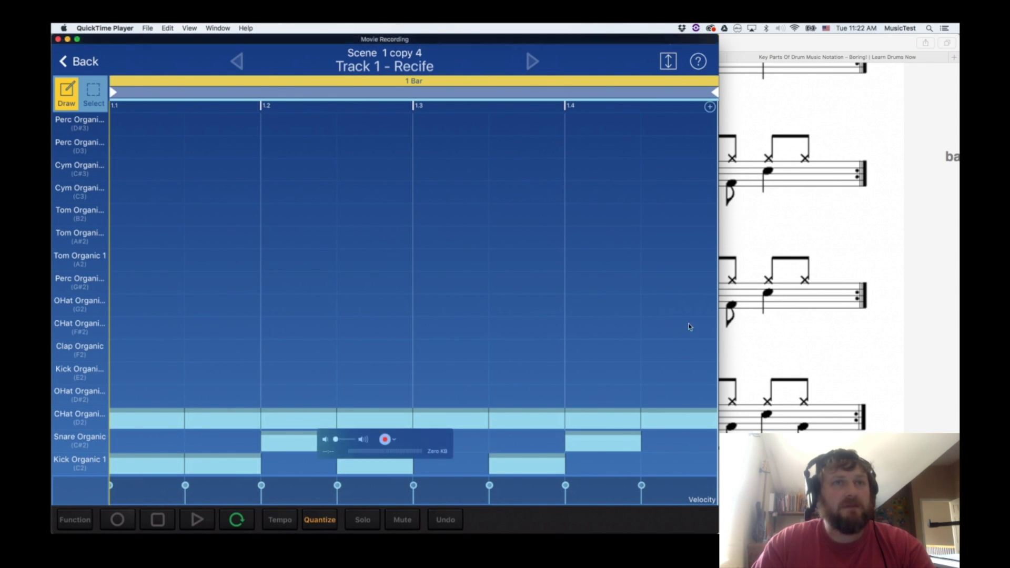
# Switch to Safari and look over Beats 5 to 10 on the 10 Basic Rock Drum Beats sheet
pyautogui.click(747, 342)
pyautogui.scroll(-3, 520, 380)
pyautogui.scroll(3, 520, 380)
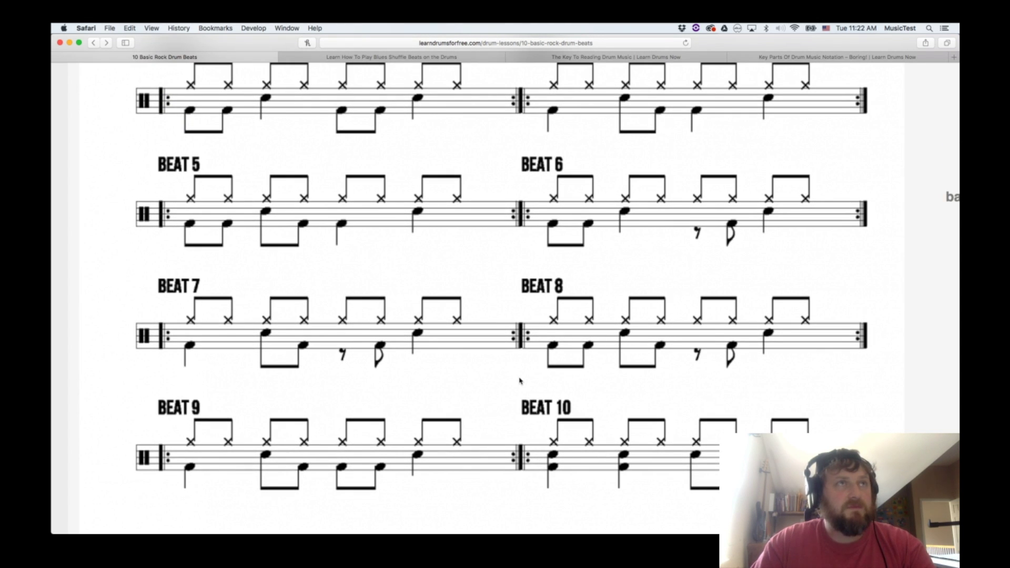
pyautogui.scroll(-2, 520, 379)
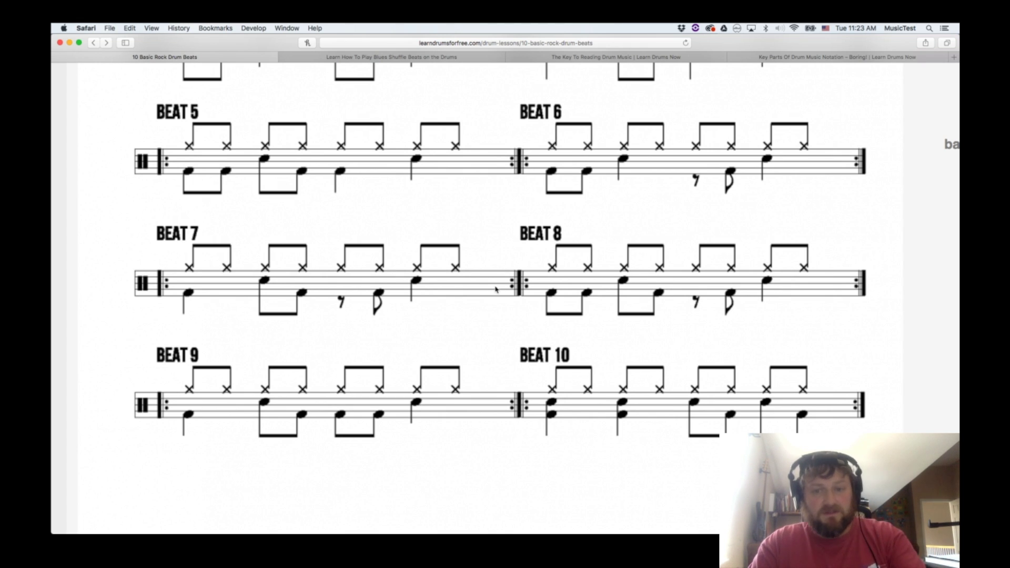
# Back in QuickTime Player, transpose the closed hi-hat notes to the B2 tom and the snares to Tom Organic 1 (A2), and audition the pattern
pyautogui.press('super+Tab')
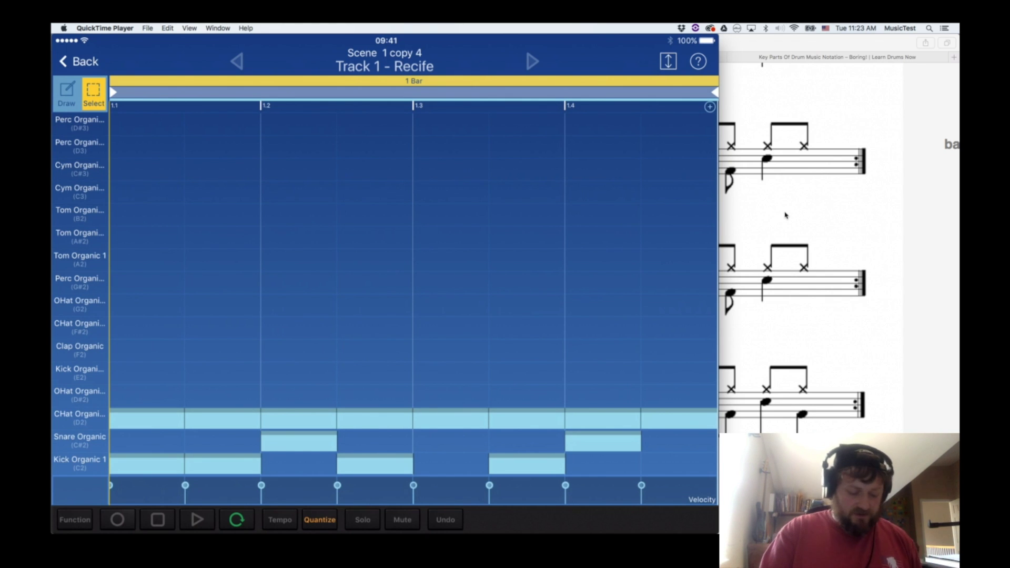
pyautogui.moveTo(140, 344); pyautogui.dragTo(687, 444)
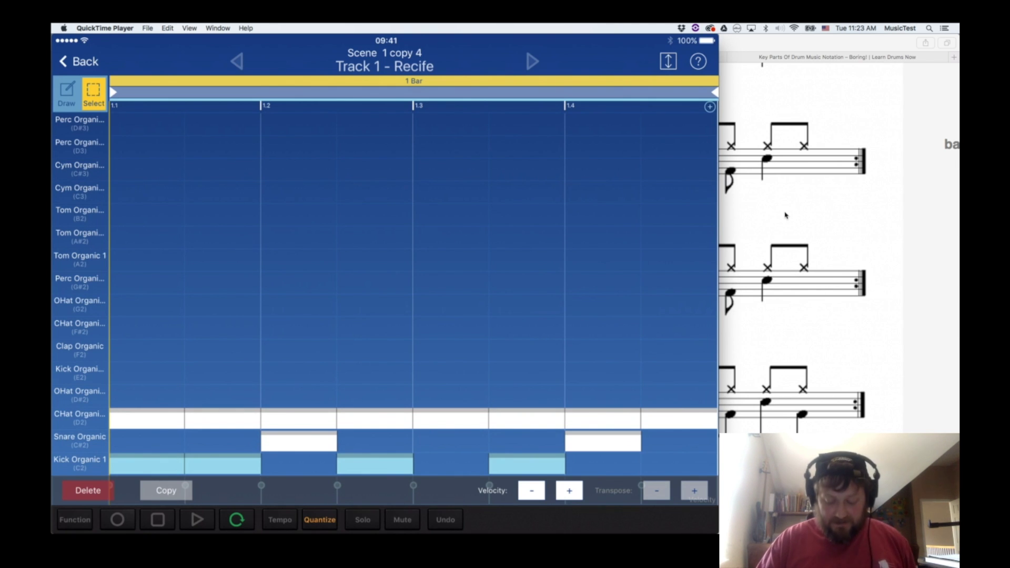
pyautogui.moveTo(298, 441); pyautogui.dragTo(298, 237)
pyautogui.moveTo(666, 316); pyautogui.dragTo(298, 260)
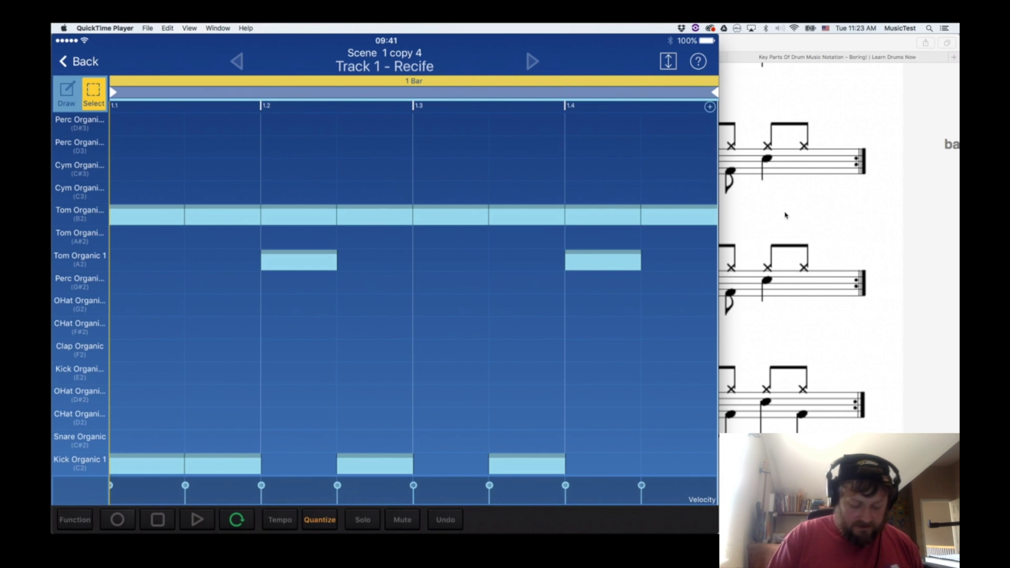
pyautogui.click(197, 520)
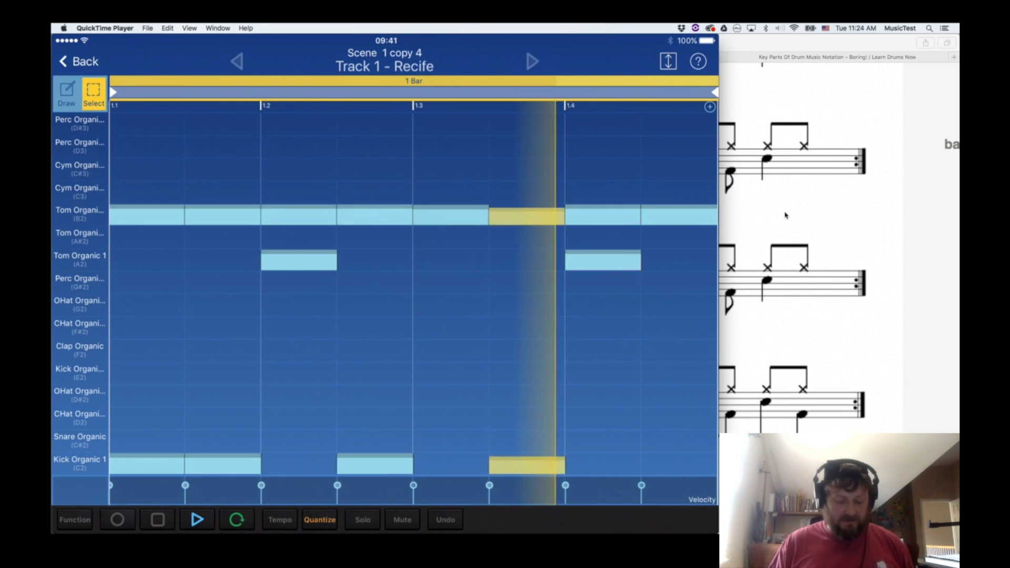
pyautogui.press('space')
# Replace the B2 tom notes on 1&, 3 and 4& with notes on the A#2 tom, and play the pattern
pyautogui.click(223, 215)
pyautogui.click(223, 215)
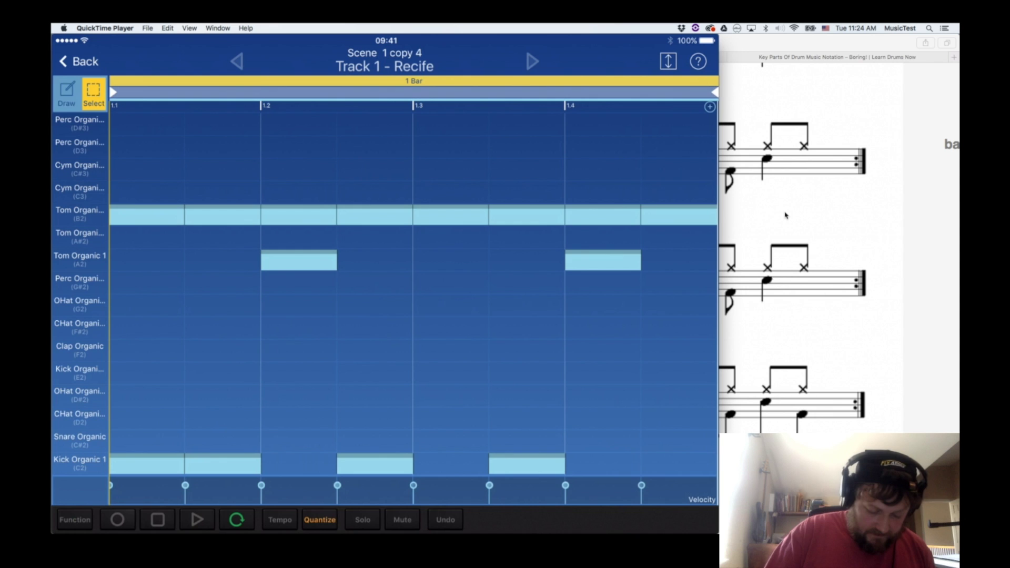
pyautogui.click(67, 93)
pyautogui.click(223, 238)
pyautogui.click(223, 215)
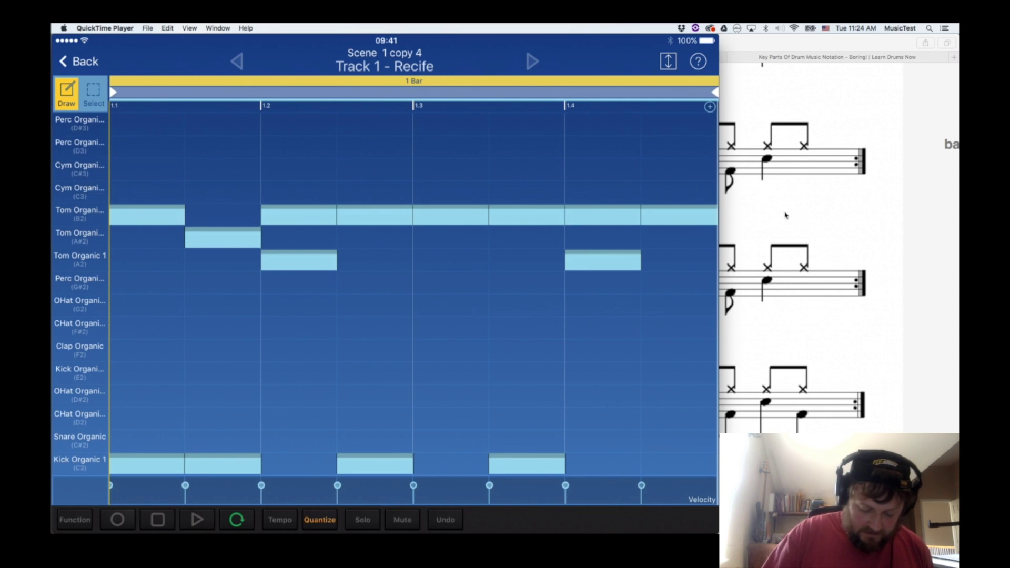
pyautogui.click(451, 238)
pyautogui.click(451, 215)
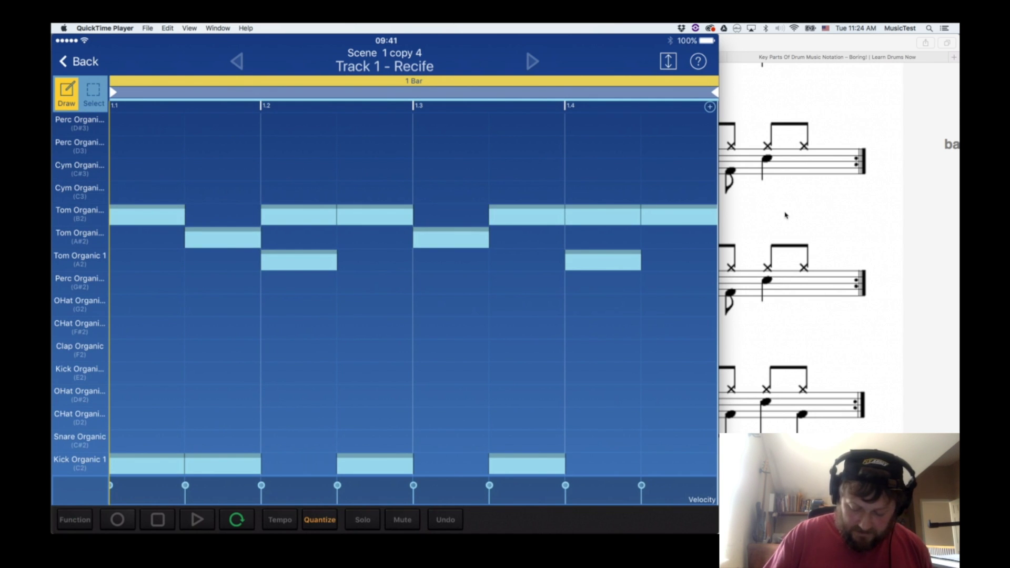
pyautogui.click(679, 238)
pyautogui.click(679, 214)
pyautogui.click(197, 520)
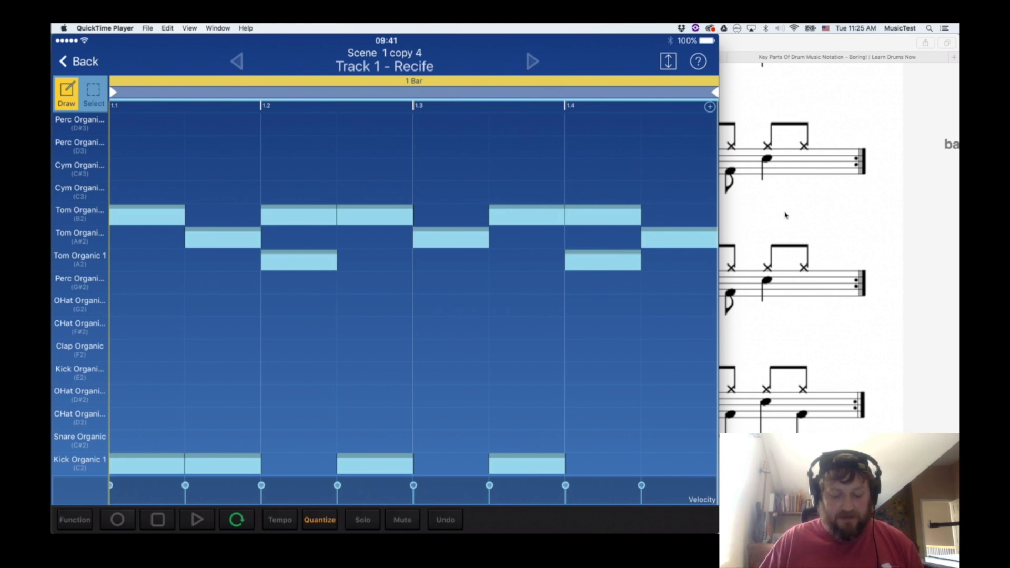
# Review the rock beats sheet in Safari, switch to the Blues Shuffle Beats page and examine the triplet notation of example 1
pyautogui.click(785, 215)
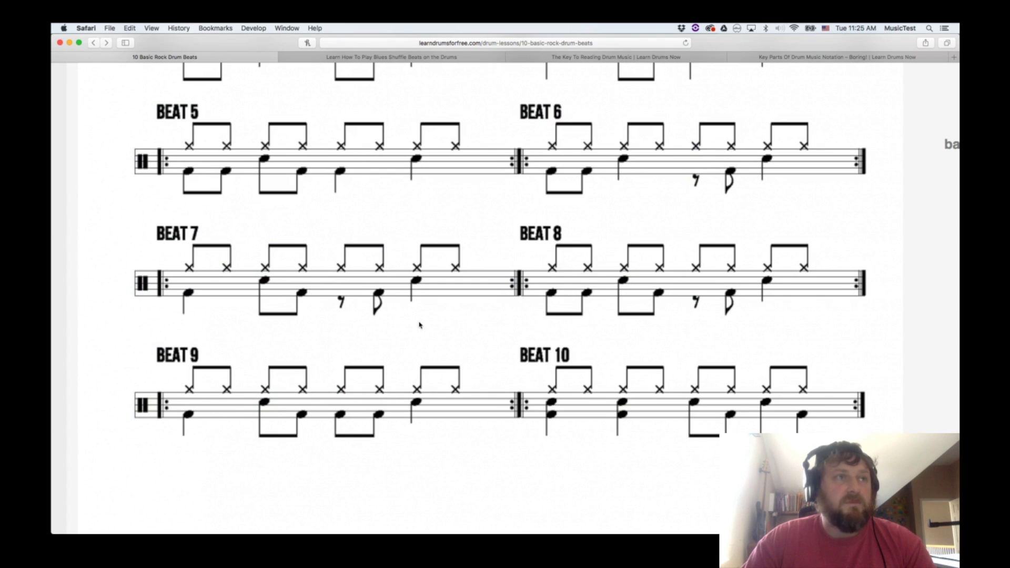
pyautogui.scroll(3, 386, 332)
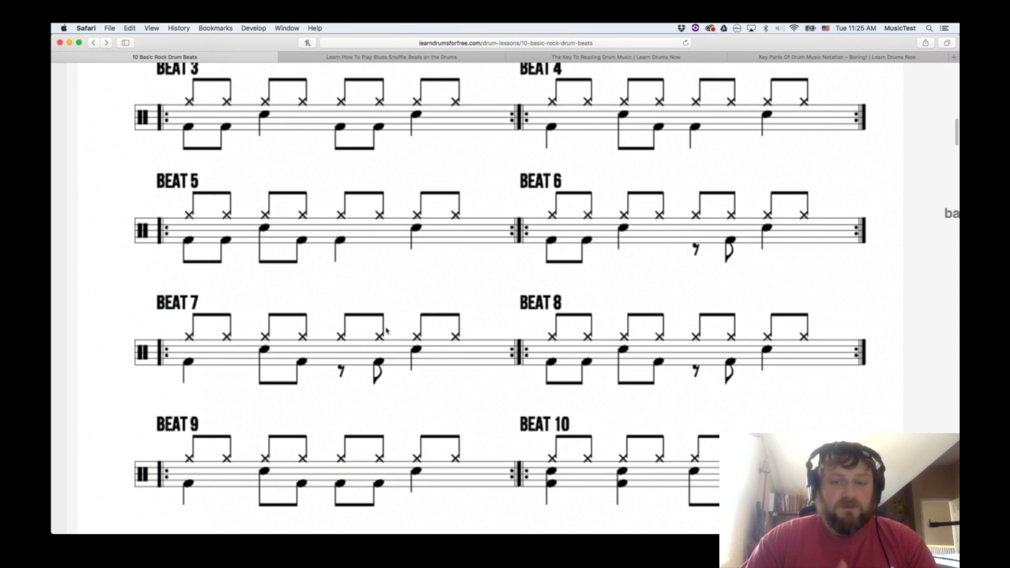
pyautogui.scroll(-5, 386, 331)
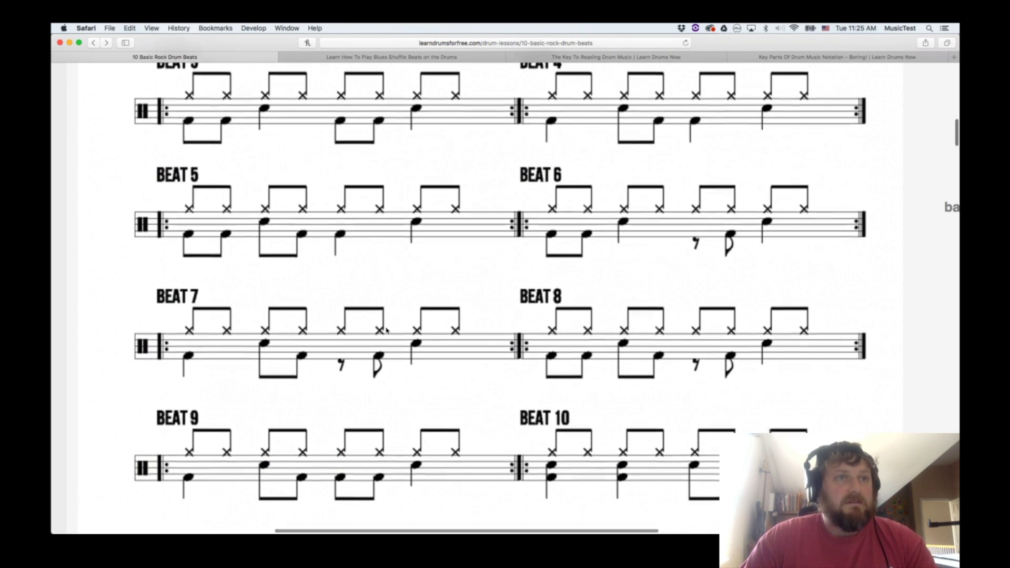
pyautogui.click(340, 58)
pyautogui.scroll(10, 341, 239)
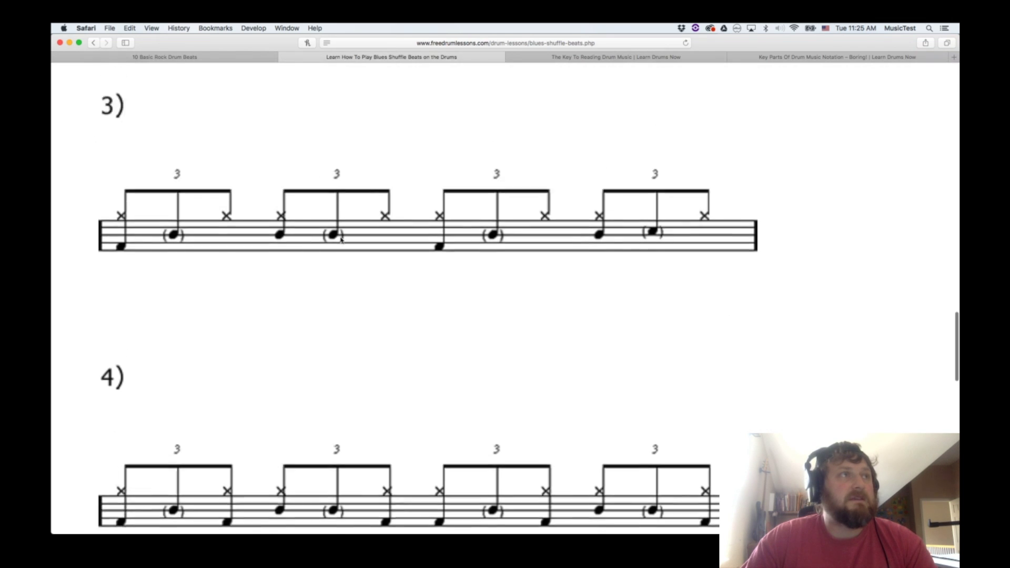
pyautogui.scroll(4, 341, 241)
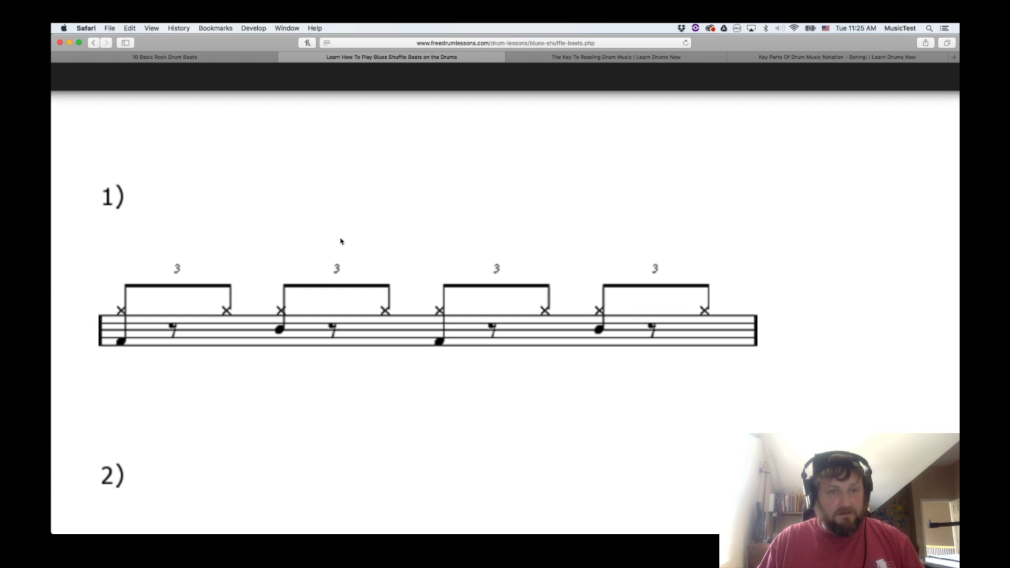
# Return to the sequencer in QuickTime Player and toggle the function overlay in the Powerful Suspension project
pyautogui.press('super+Tab')
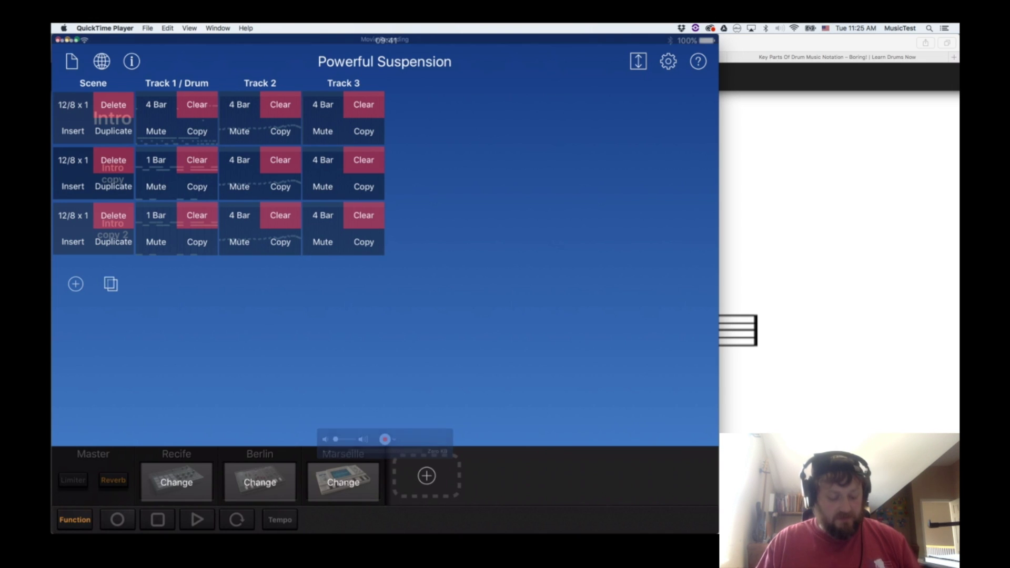
pyautogui.click(75, 520)
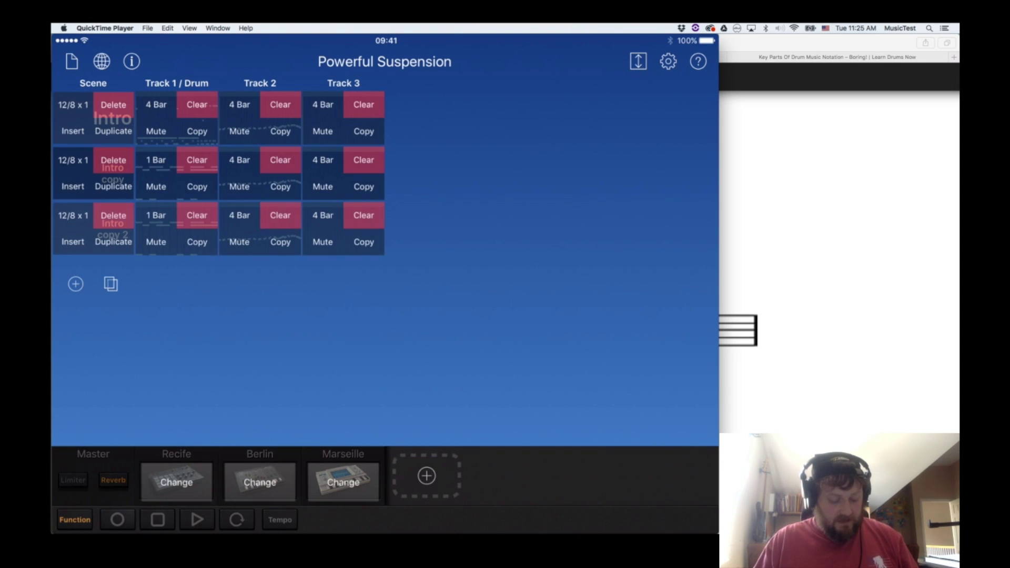